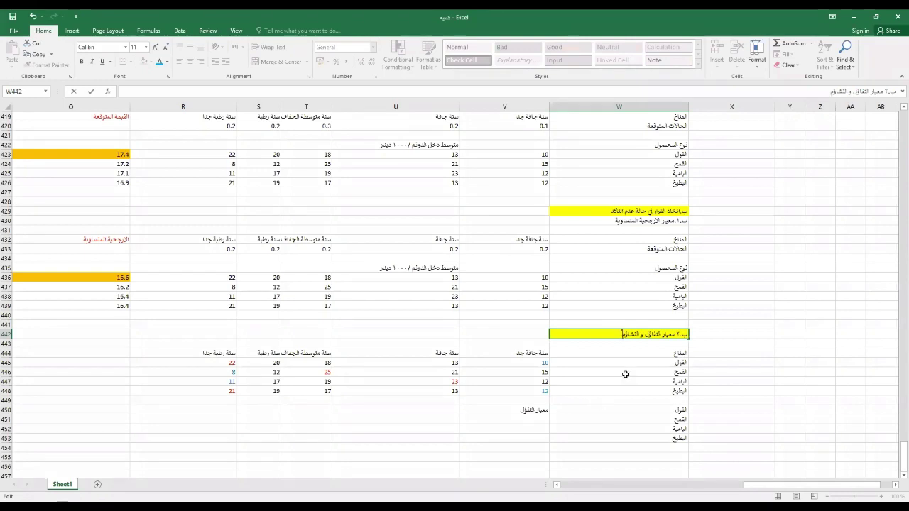
# Step: Label cell U450 "معيار التشاؤم" beside the optimism criterion heading
pyautogui.click(449, 412)
pyautogui.write('م')
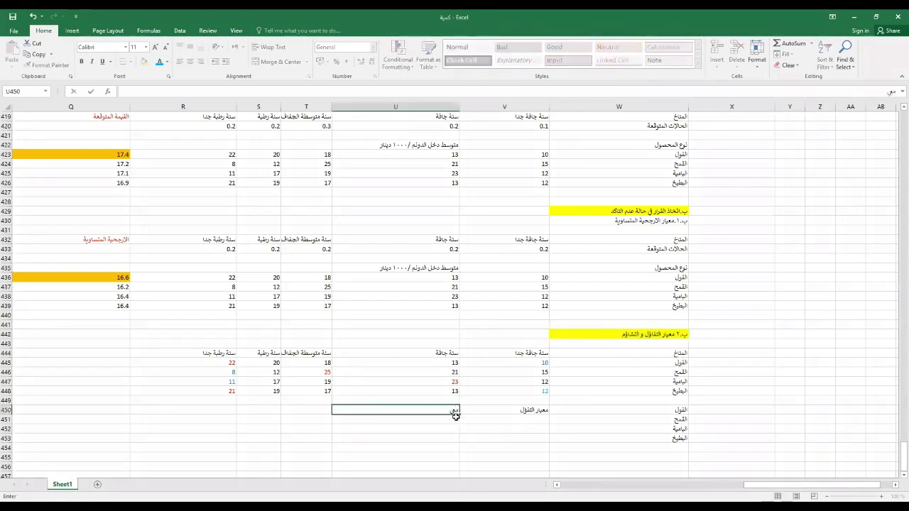
pyautogui.write('عيار التشا')
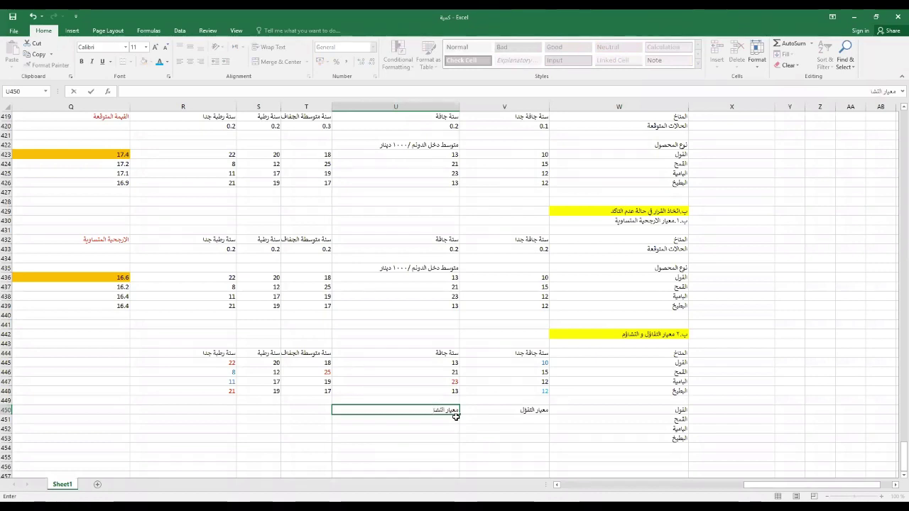
pyautogui.write('ؤم')
pyautogui.click(526, 421)
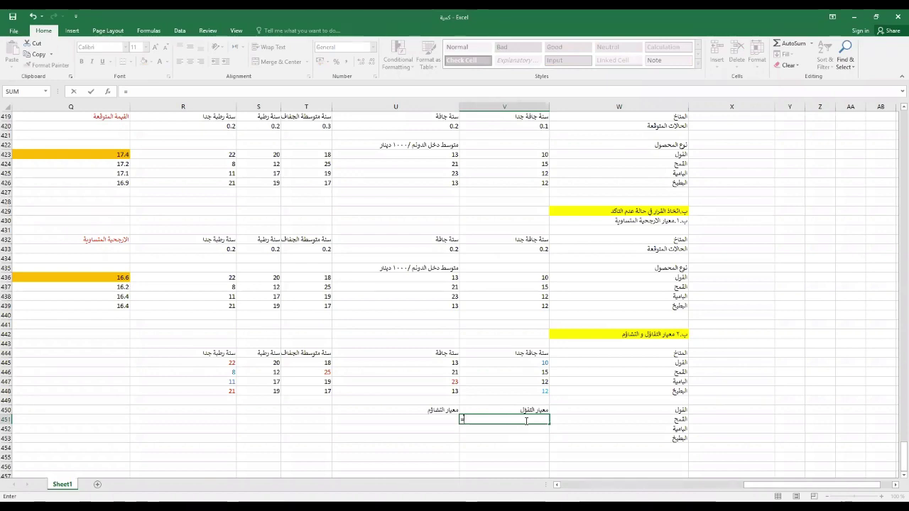
pyautogui.write('=1*')
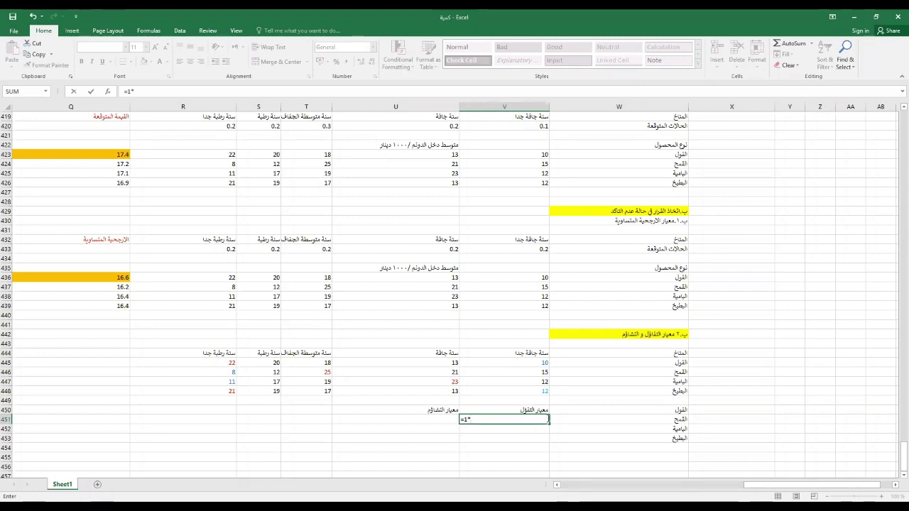
pyautogui.press('Escape')
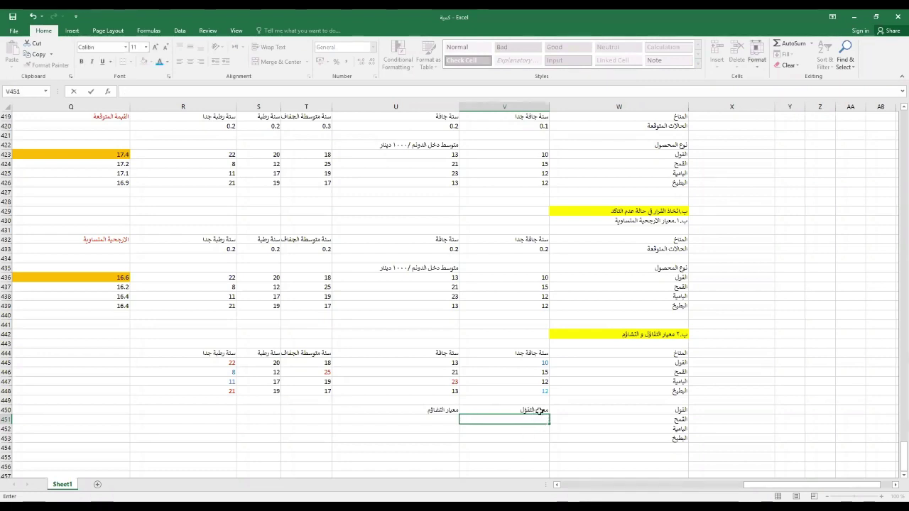
# Step: Correct the heading in V450 to "معيار التفاؤل" and move both criterion headings up to V449 and U449
pyautogui.click(532, 411)
pyautogui.doubleClick(527, 410)
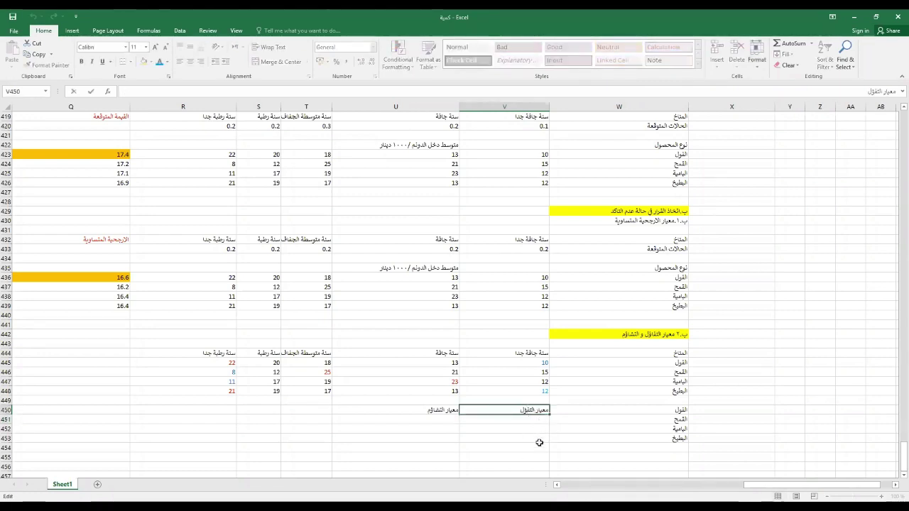
pyautogui.click(524, 429)
pyautogui.moveTo(482, 413); pyautogui.dragTo(463, 398)
# Step: Calculate the optimism criterion for الفول in V450 with the formula =1*22+0*10
pyautogui.click(504, 411)
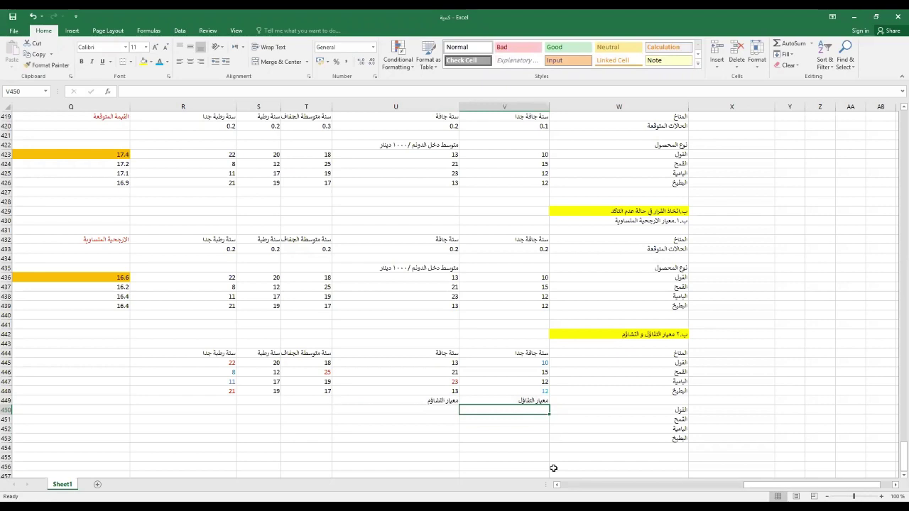
pyautogui.write('=1*22+0')
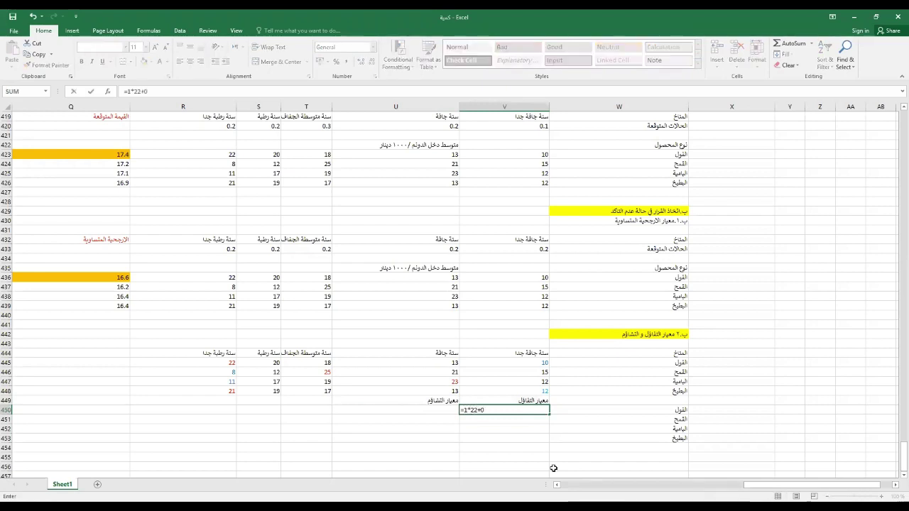
pyautogui.write('*10')
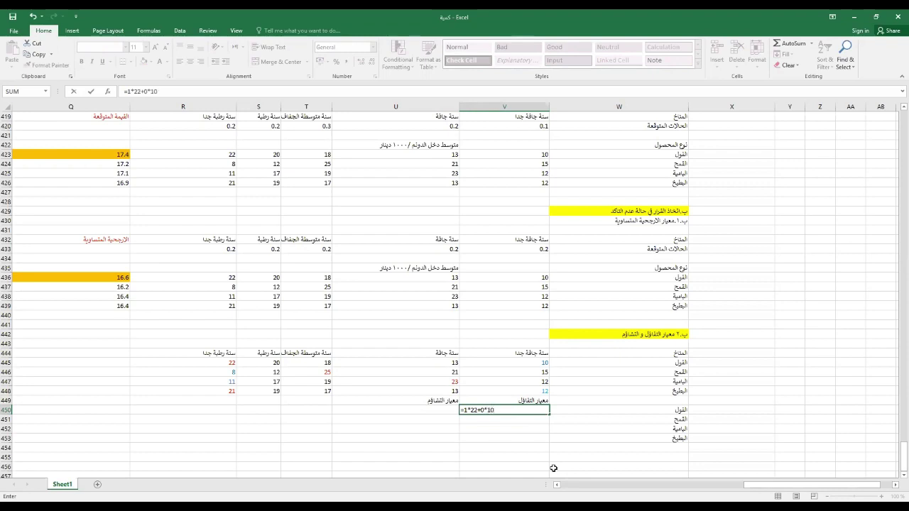
pyautogui.press('Tab')
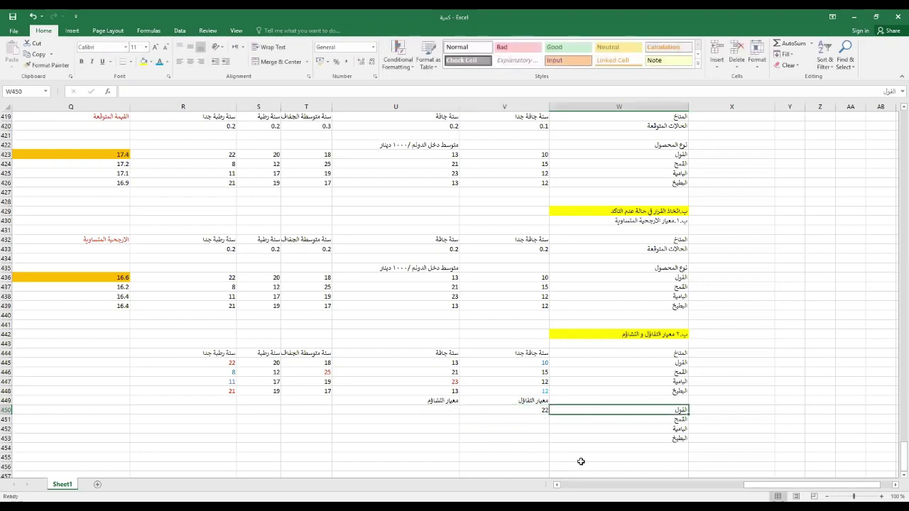
pyautogui.click(535, 410)
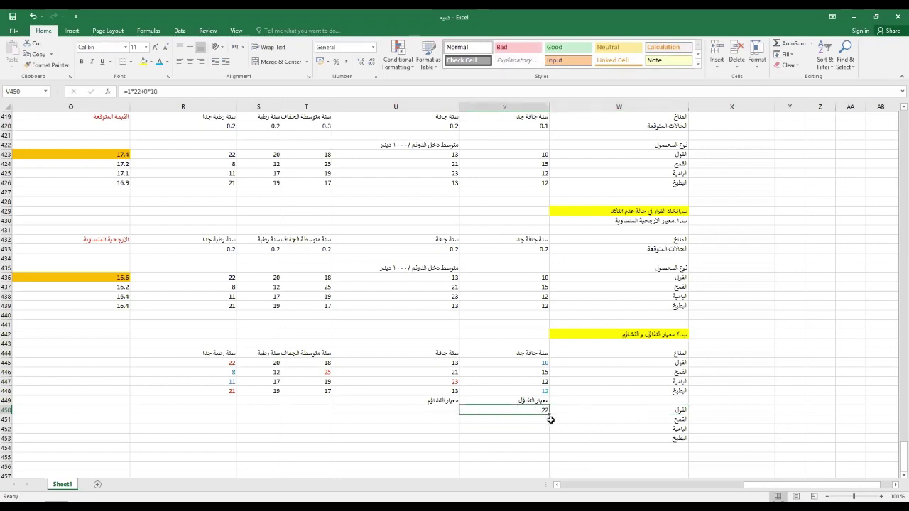
# Step: Calculate the pessimism criterion for الفول in U450 with the formula =10*1+22*0
pyautogui.click(450, 409)
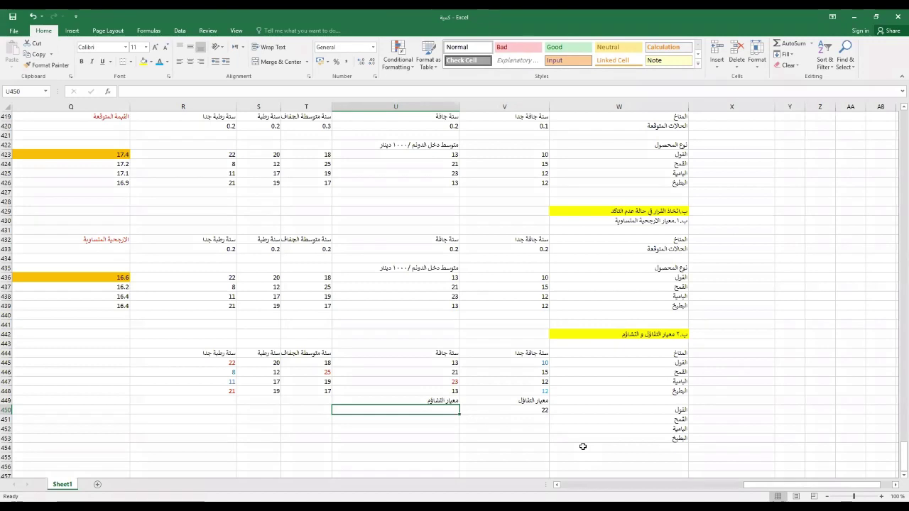
pyautogui.write('=')
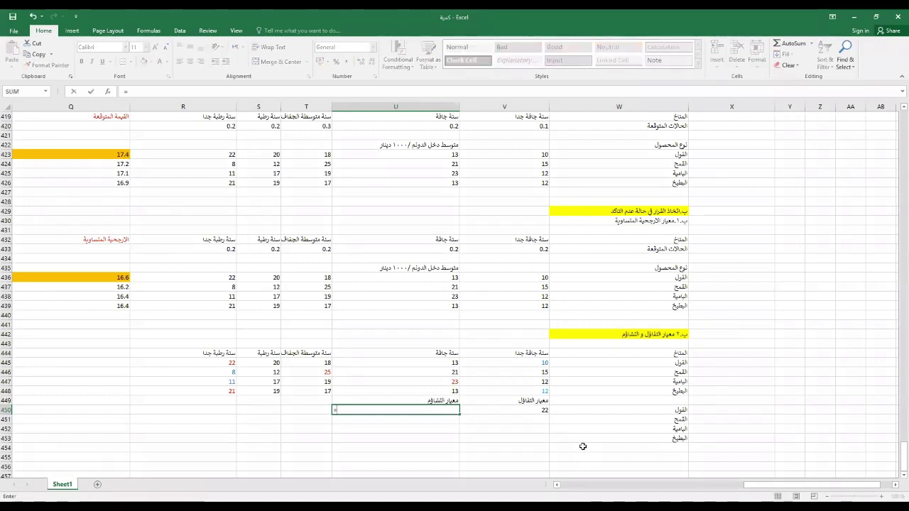
pyautogui.write('10*1+22')
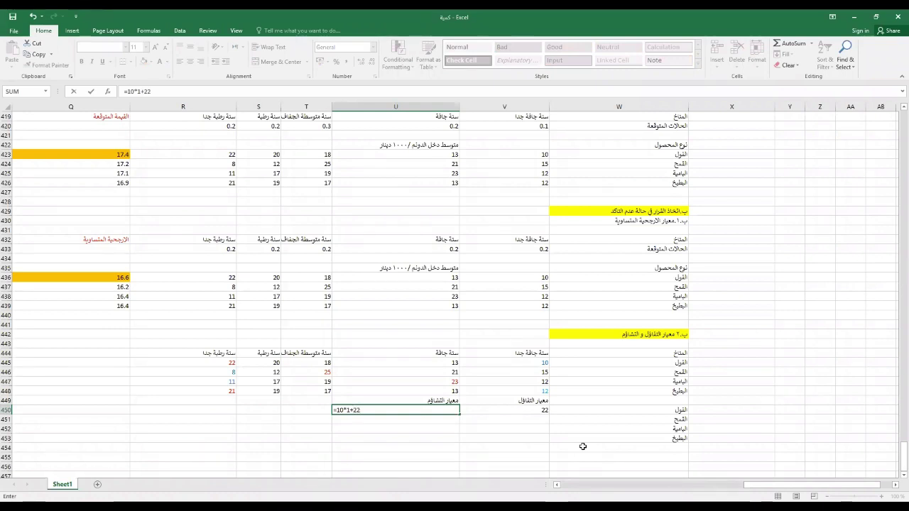
pyautogui.write('*0')
pyautogui.press('Tab')
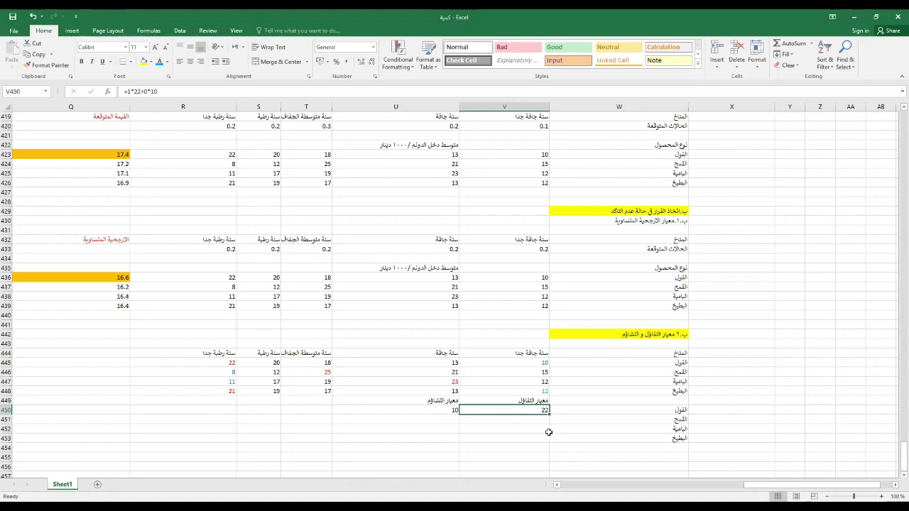
pyautogui.click(446, 410)
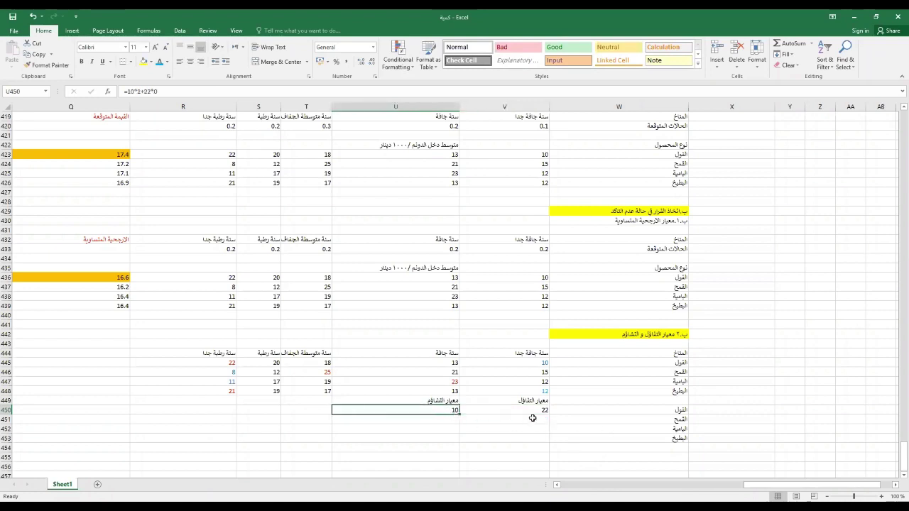
# Step: Enter the formula =1*25+0*11 in V451 as the optimism criterion for القمح
pyautogui.click(529, 419)
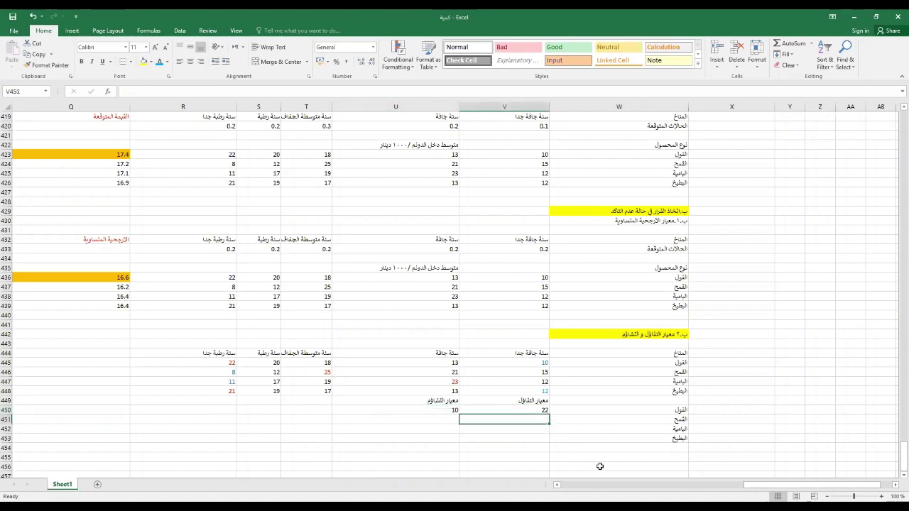
pyautogui.write('=')
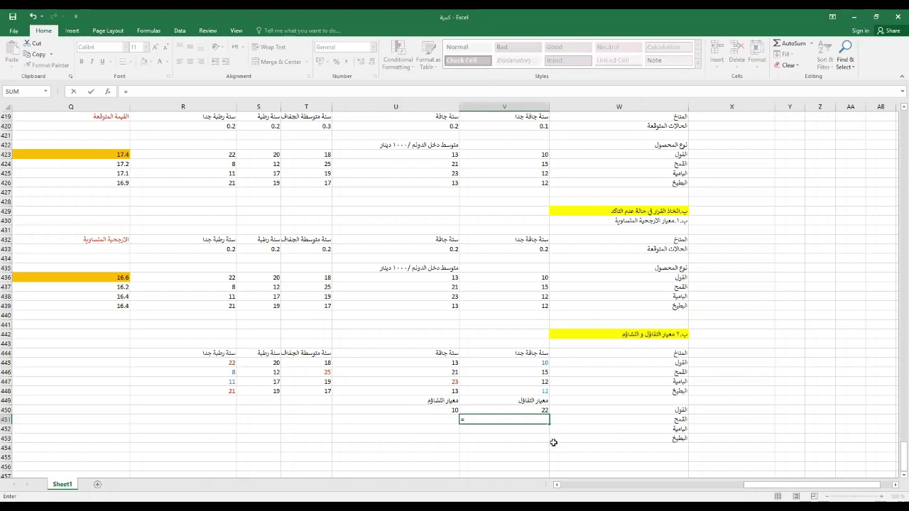
pyautogui.write('1*')
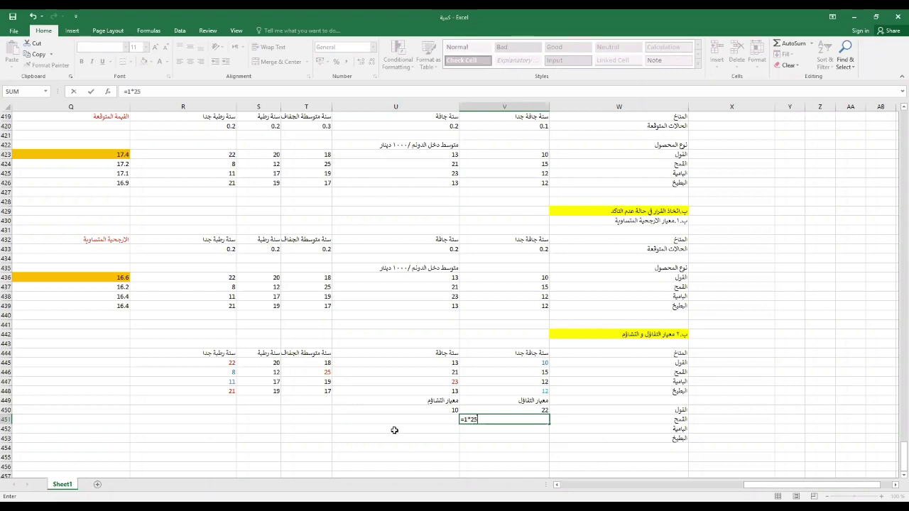
pyautogui.write('25+0')
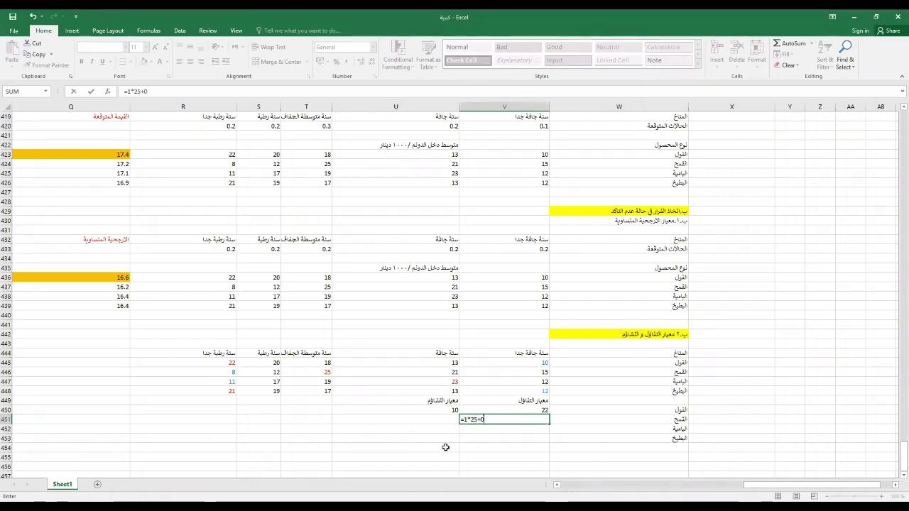
pyautogui.write('*')
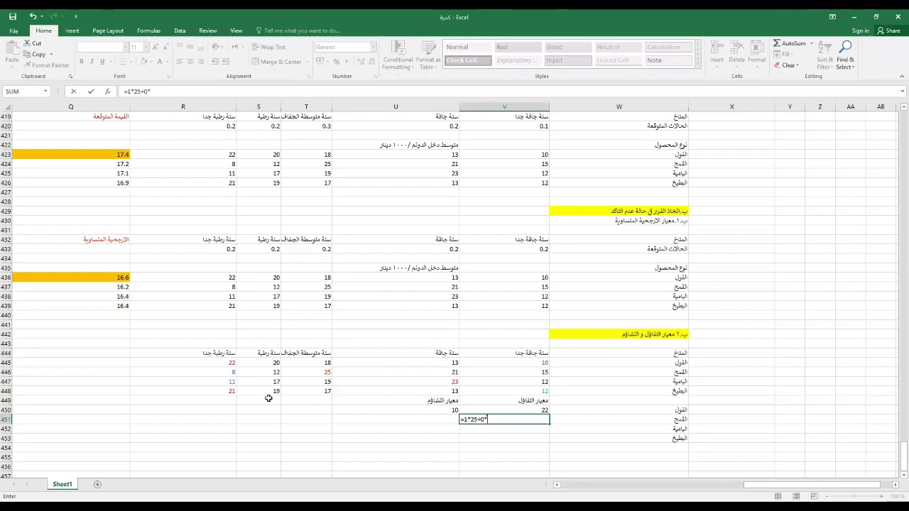
pyautogui.write('0')
pyautogui.press('Tab')
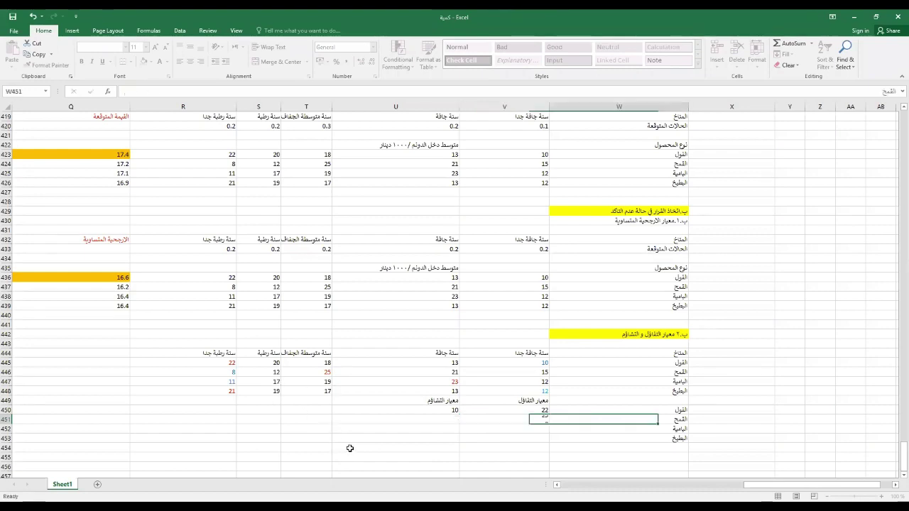
pyautogui.click(441, 420)
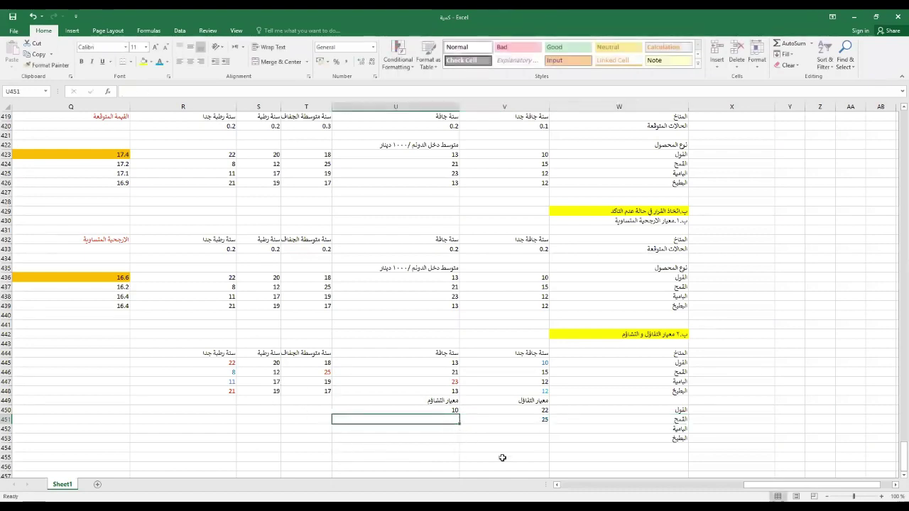
pyautogui.write('=')
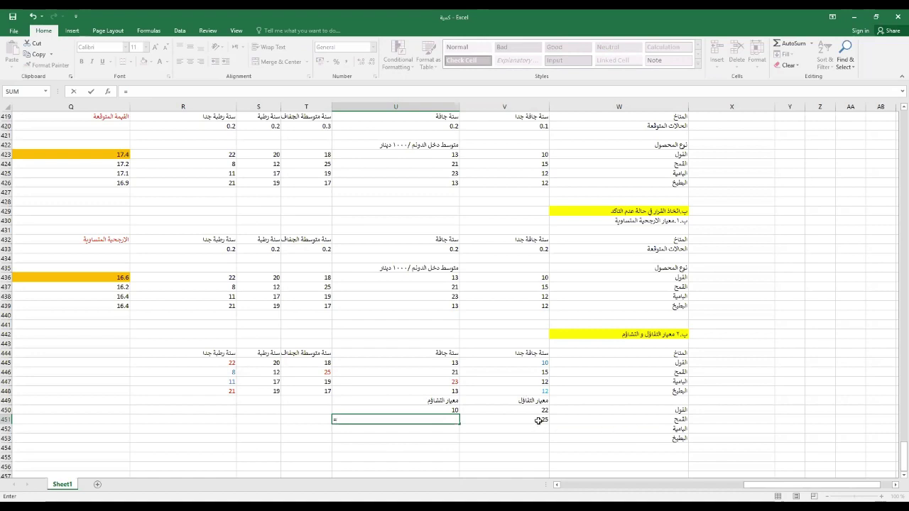
pyautogui.click(539, 420)
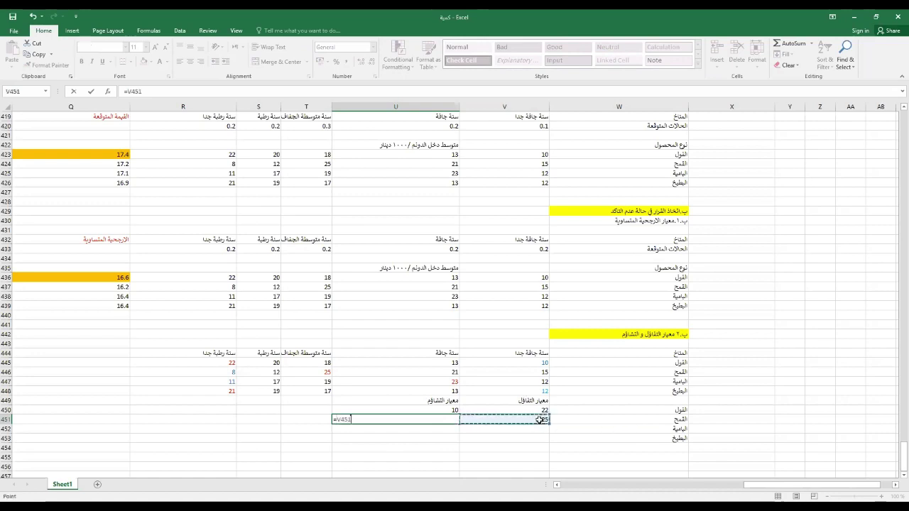
pyautogui.click(374, 438)
pyautogui.doubleClick(357, 419)
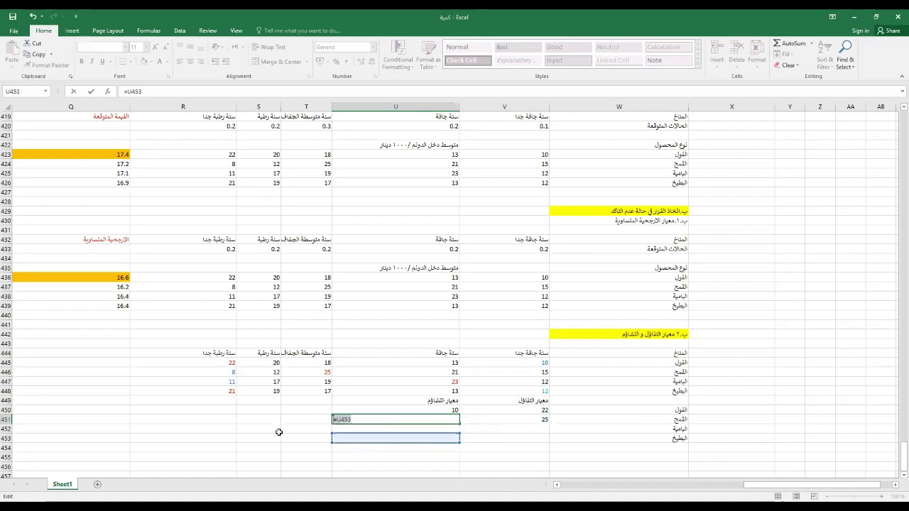
pyautogui.press('BackSpace')
pyautogui.press('BackSpace')
pyautogui.press('Tab')
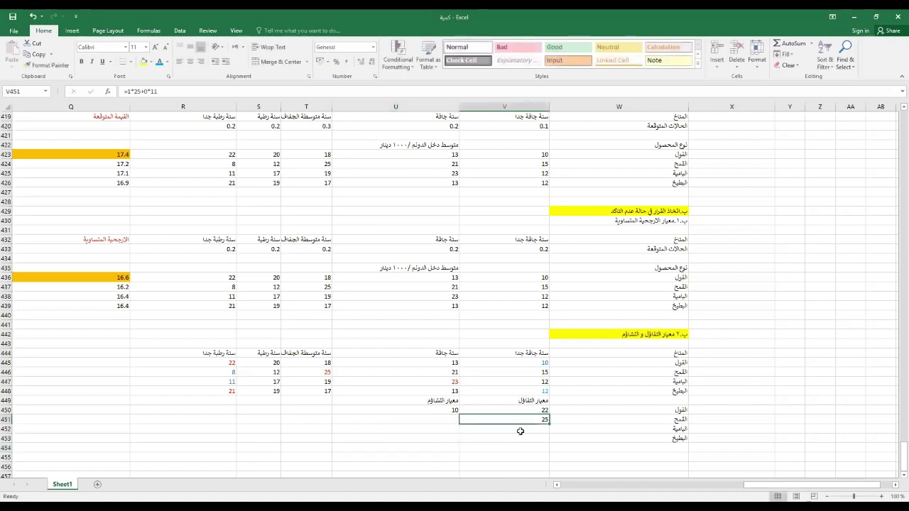
# Step: Replace the optimism formula for القمح in V451 with =25*1+8*0
pyautogui.write('=')
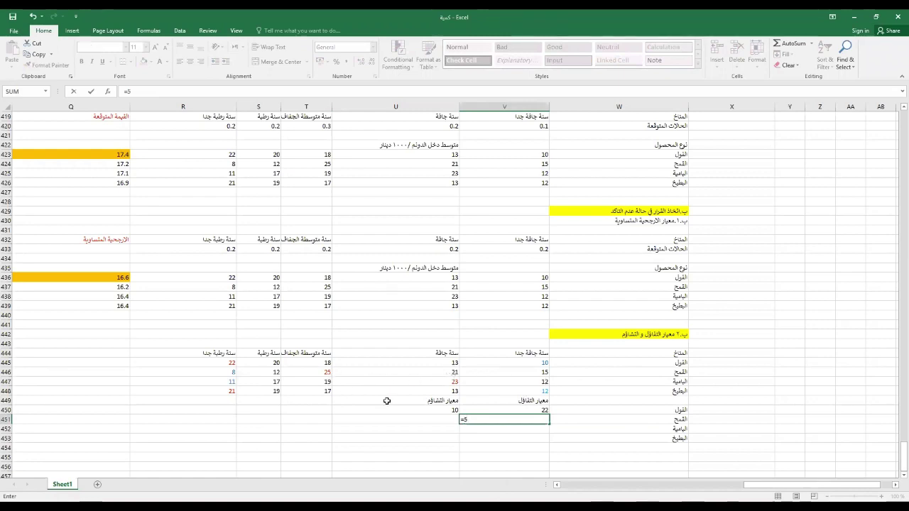
pyautogui.write('25*1')
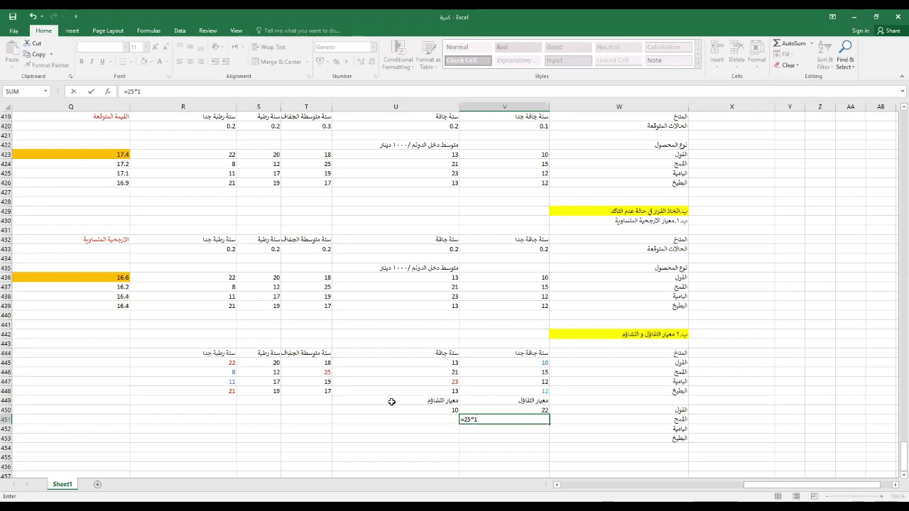
pyautogui.write('+')
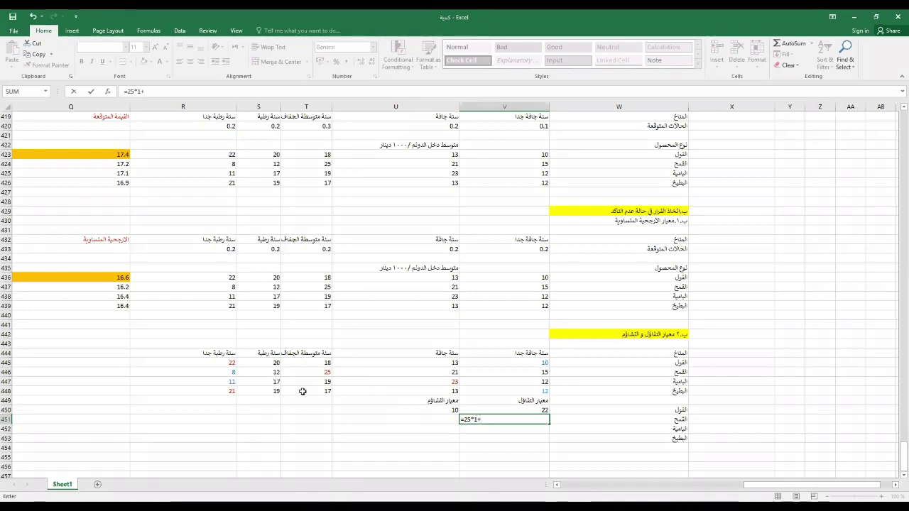
pyautogui.write('8*0')
pyautogui.press('Tab')
# Step: Try to enter ==8*1+25*0 in U451 as the pessimism criterion for القمح
pyautogui.click(425, 420)
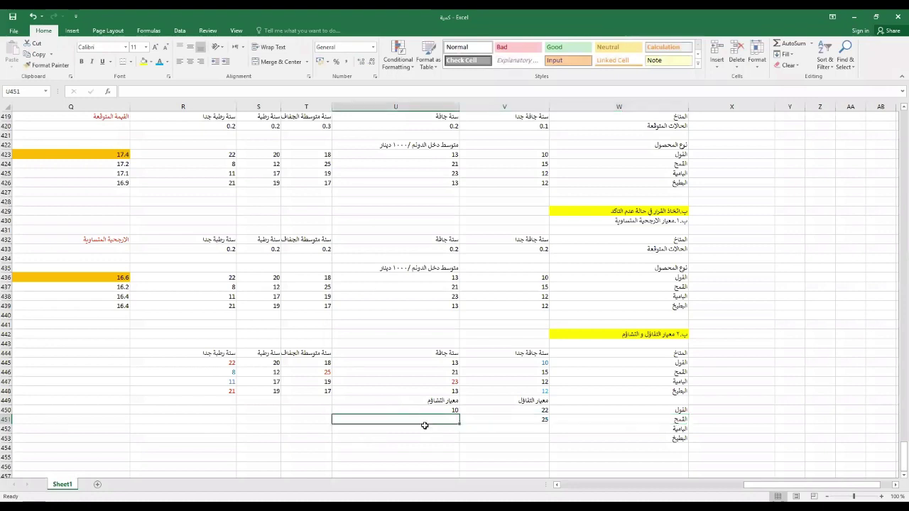
pyautogui.write('=')
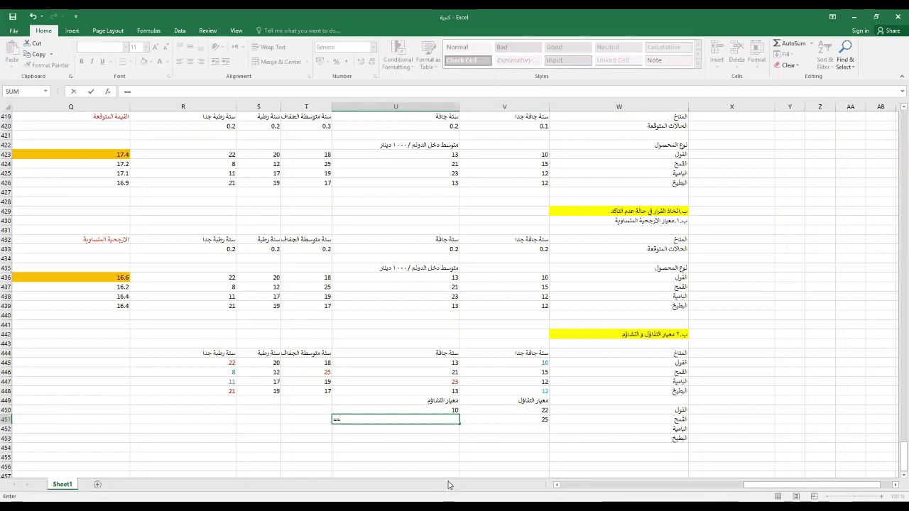
pyautogui.write('=8*1+')
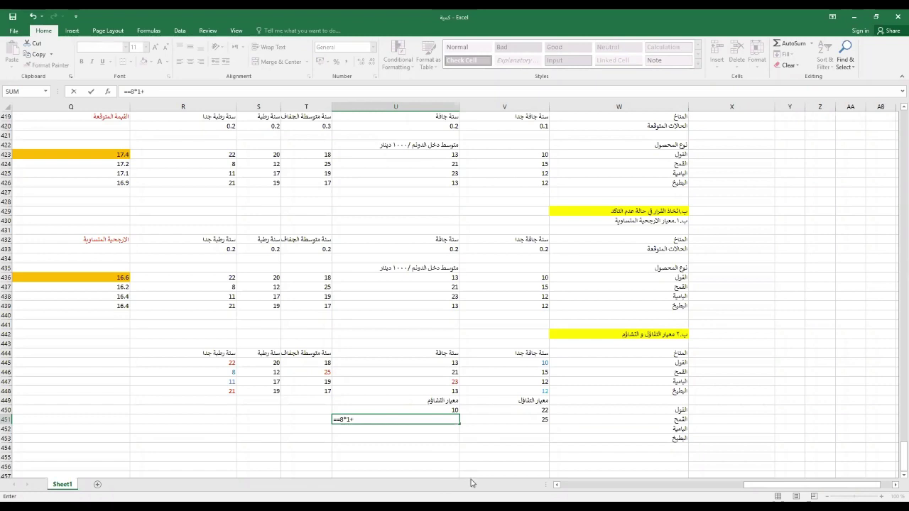
pyautogui.write('25*0')
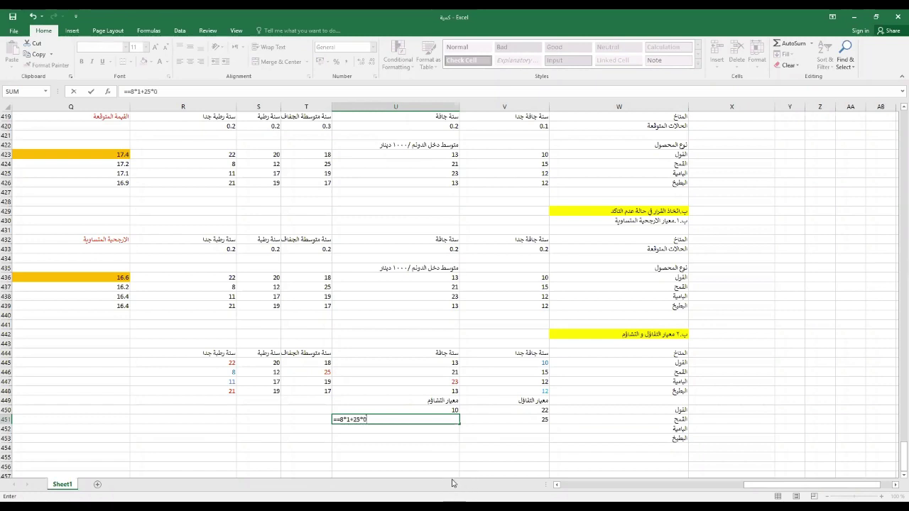
pyautogui.press('Return')
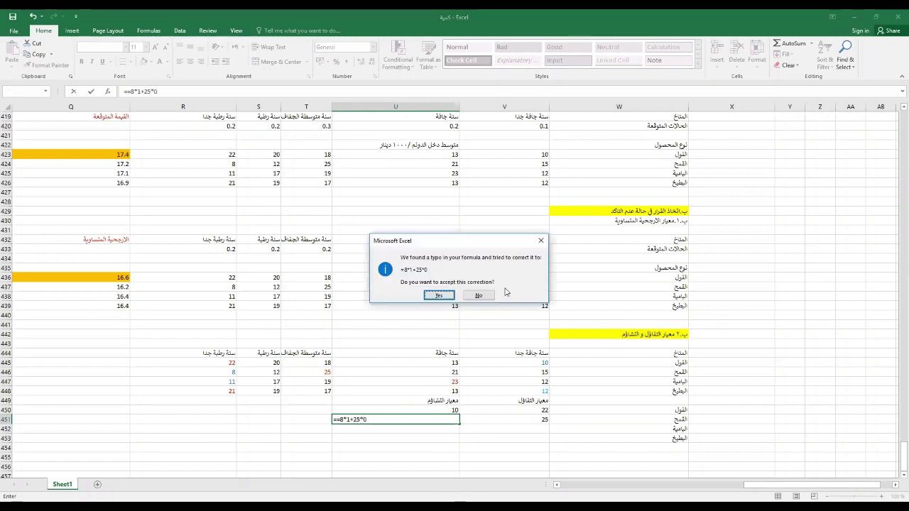
pyautogui.click(540, 243)
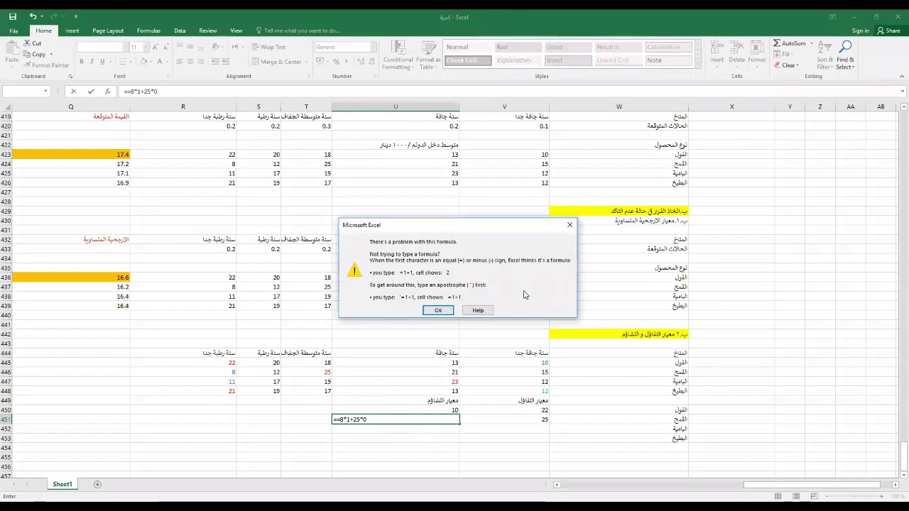
pyautogui.click(569, 225)
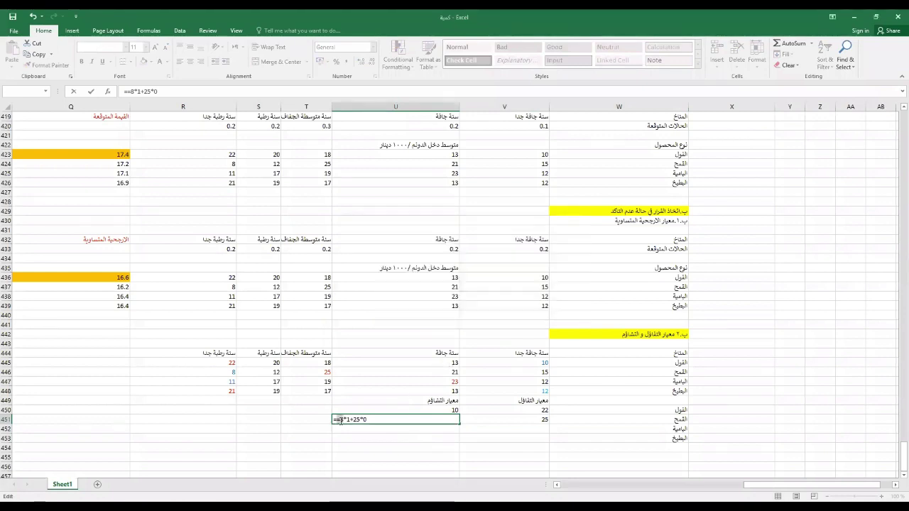
pyautogui.click(363, 440)
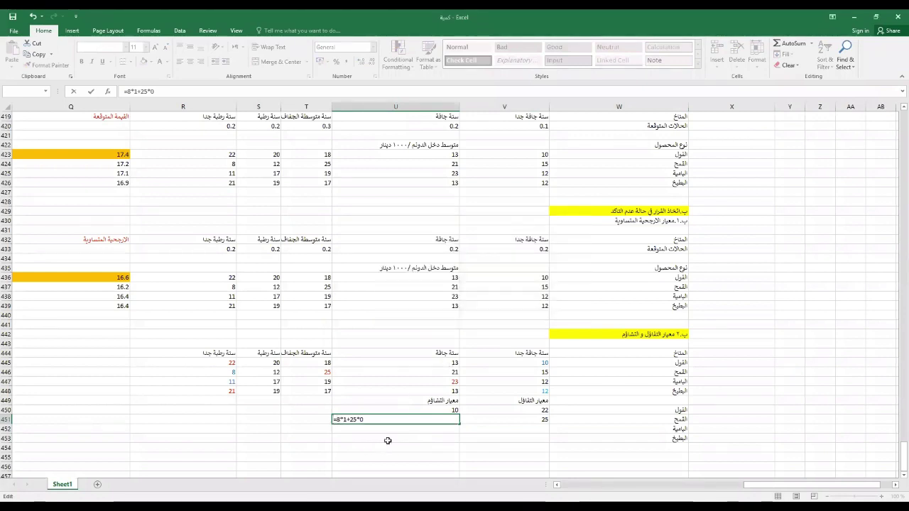
# Step: Replace the entry in U451 with the formula =8*1+25*0 for the pessimism criterion of القمح
pyautogui.moveTo(389, 420); pyautogui.dragTo(302, 416)
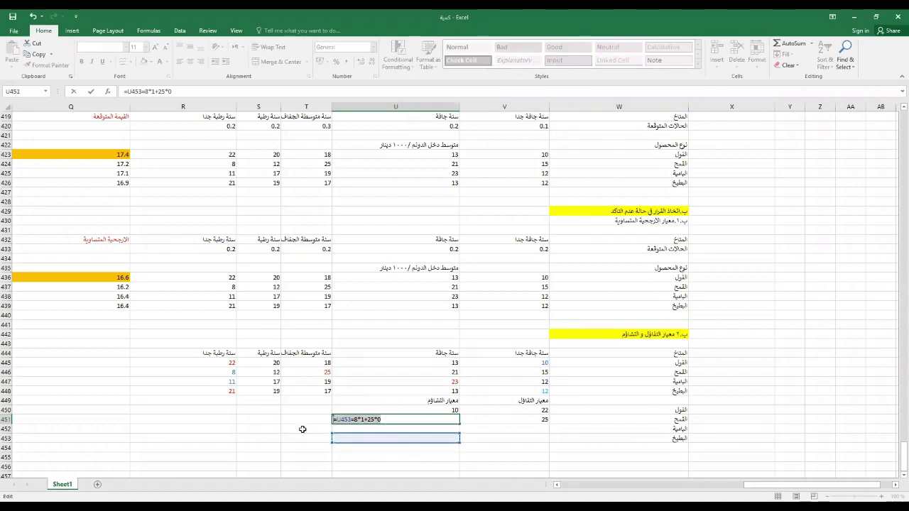
pyautogui.write('8*1')
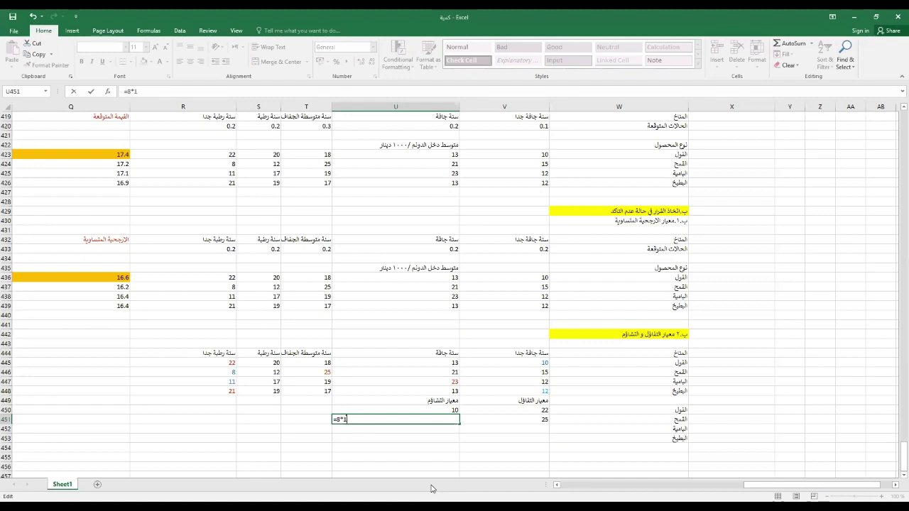
pyautogui.write('+25*0')
pyautogui.press('Tab')
# Step: Calculate the optimism criterion for البامية in V452 with the formula =23*1+11*0
pyautogui.press('Down')
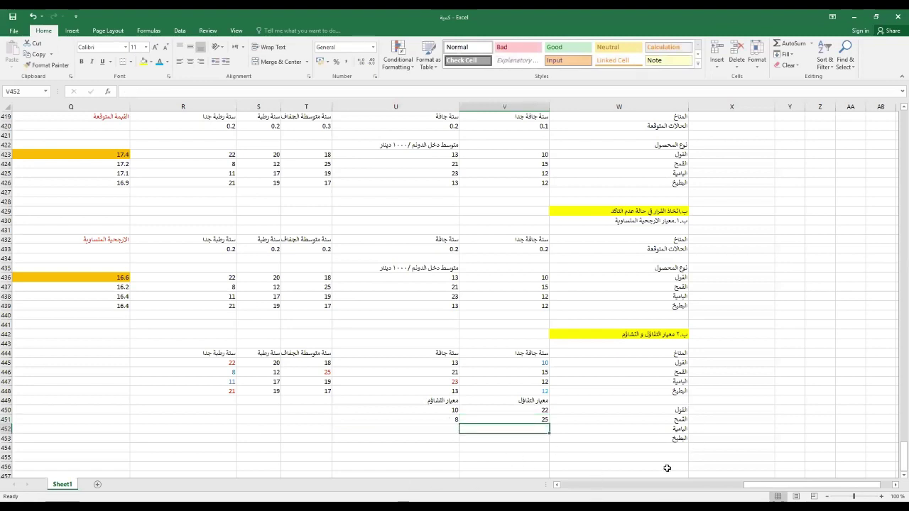
pyautogui.write('=')
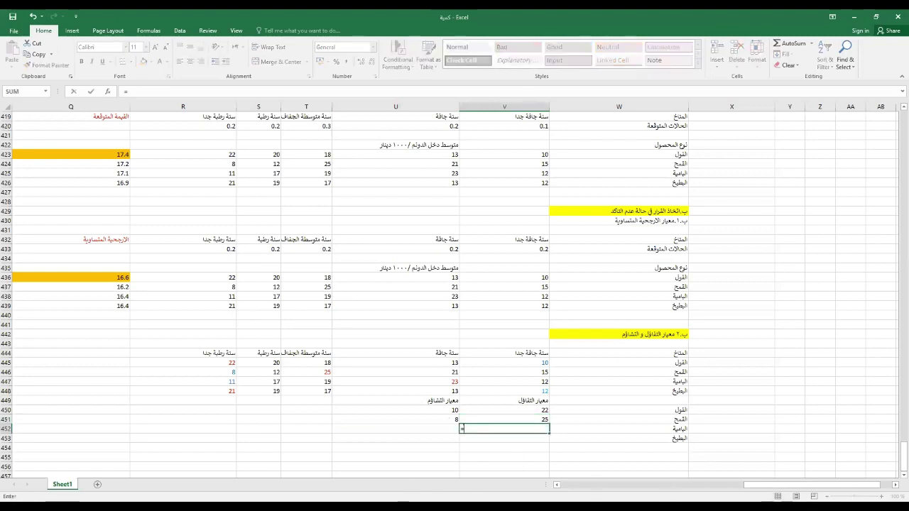
pyautogui.write('1')
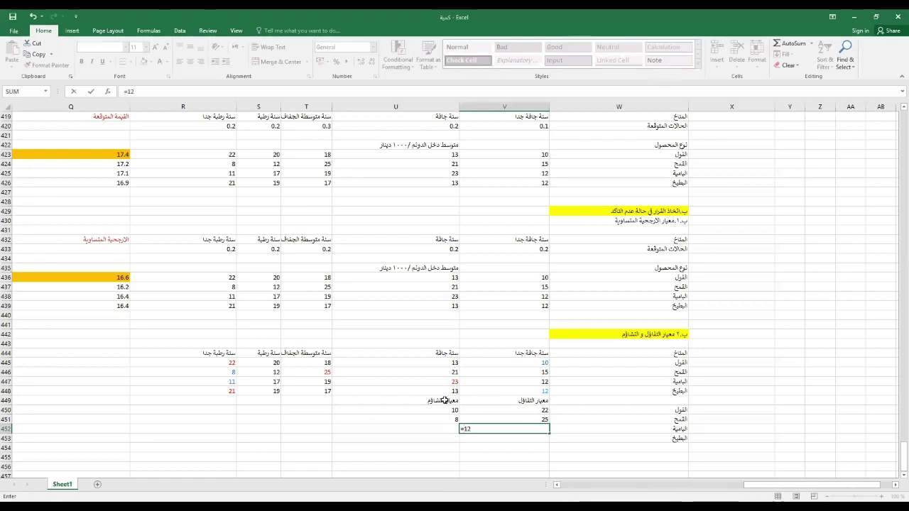
pyautogui.write('2')
pyautogui.press('BackSpace')
pyautogui.press('BackSpace')
pyautogui.write('23*1+')
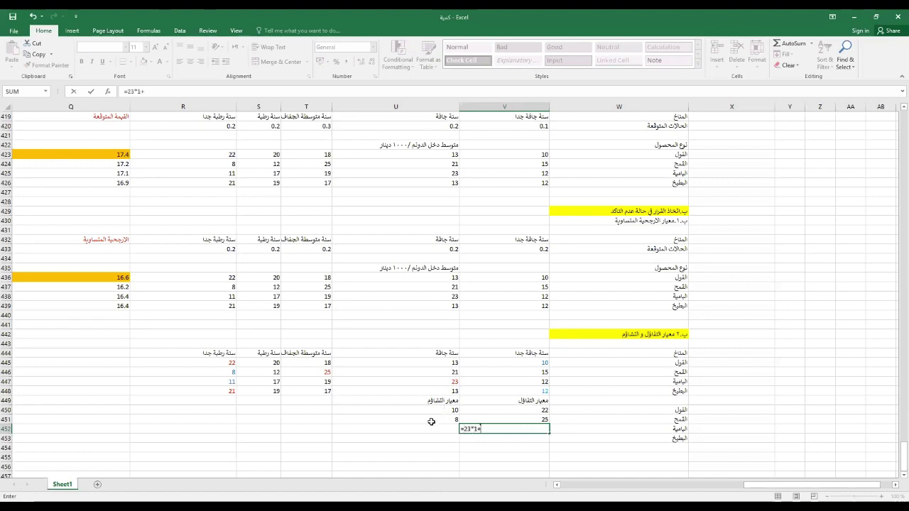
pyautogui.write('11*0')
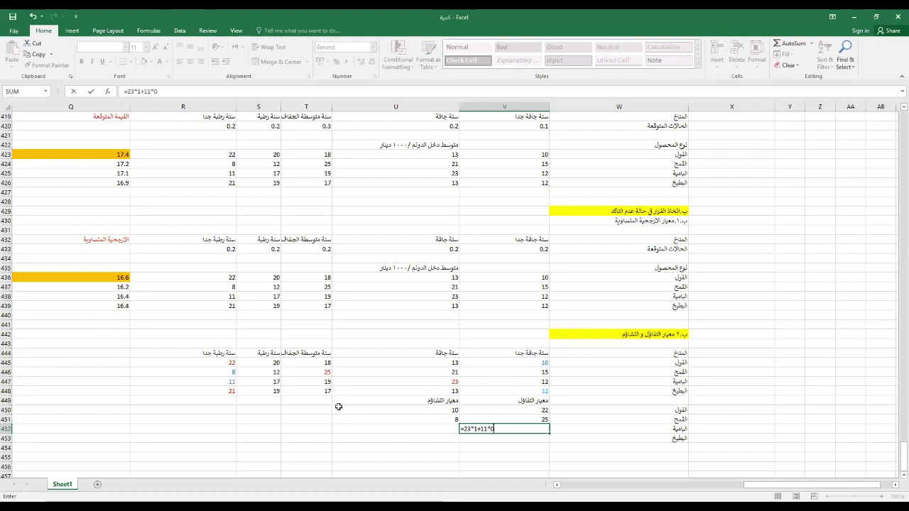
pyautogui.press('Tab')
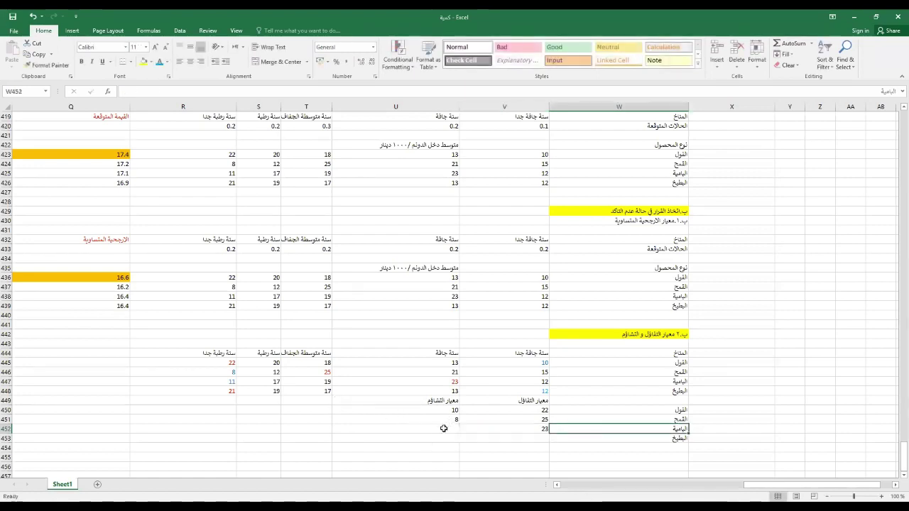
# Step: Calculate the pessimism criterion for البامية in U452 with the formula =11*1+23*0
pyautogui.click(438, 433)
pyautogui.write('=')
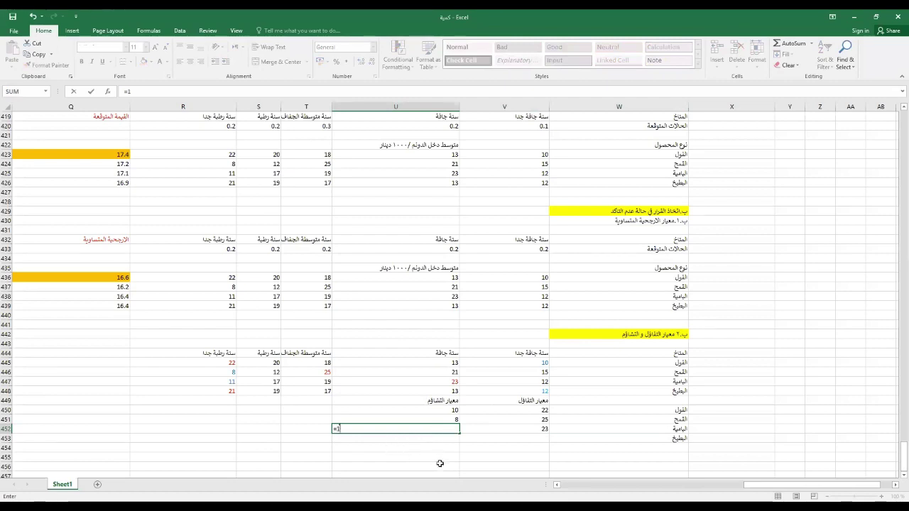
pyautogui.write('11*1+23')
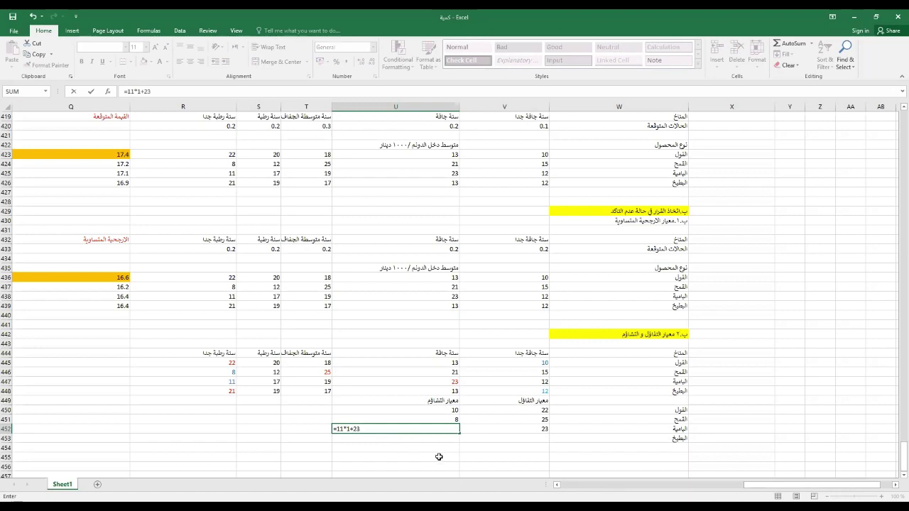
pyautogui.write('*0')
pyautogui.press('Tab')
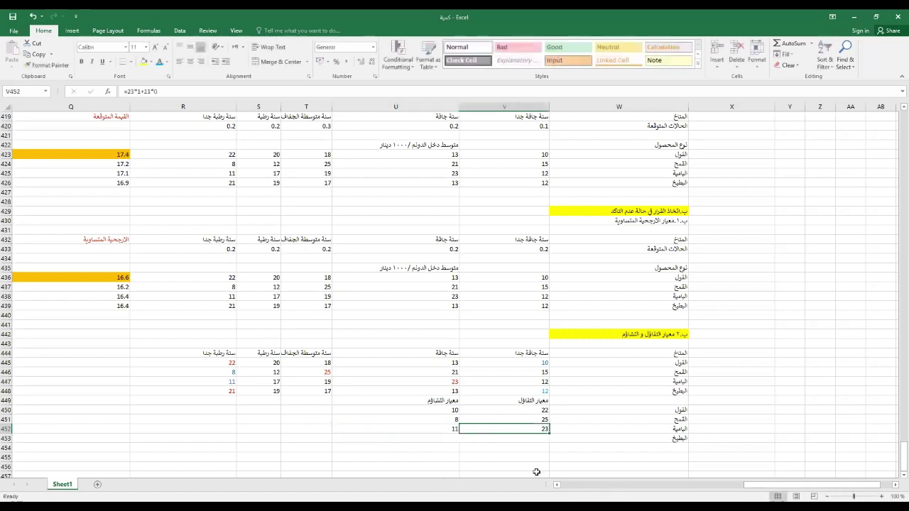
pyautogui.click(539, 439)
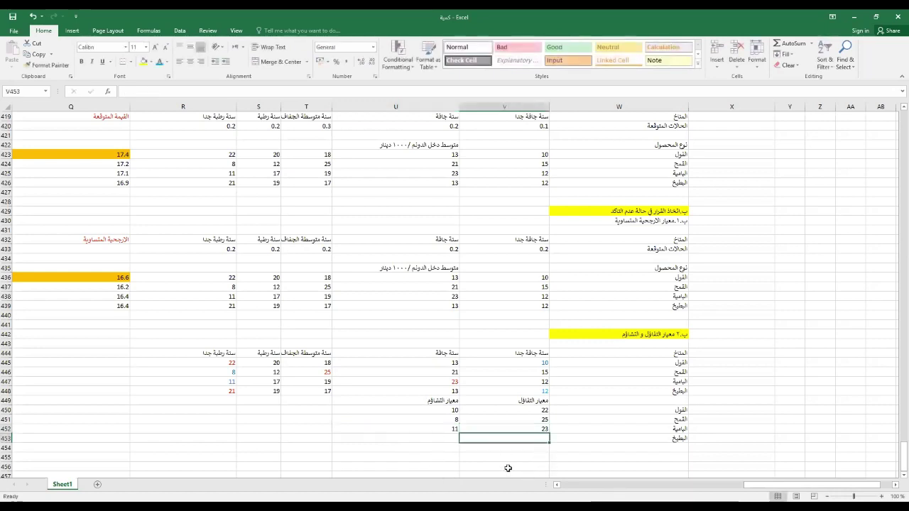